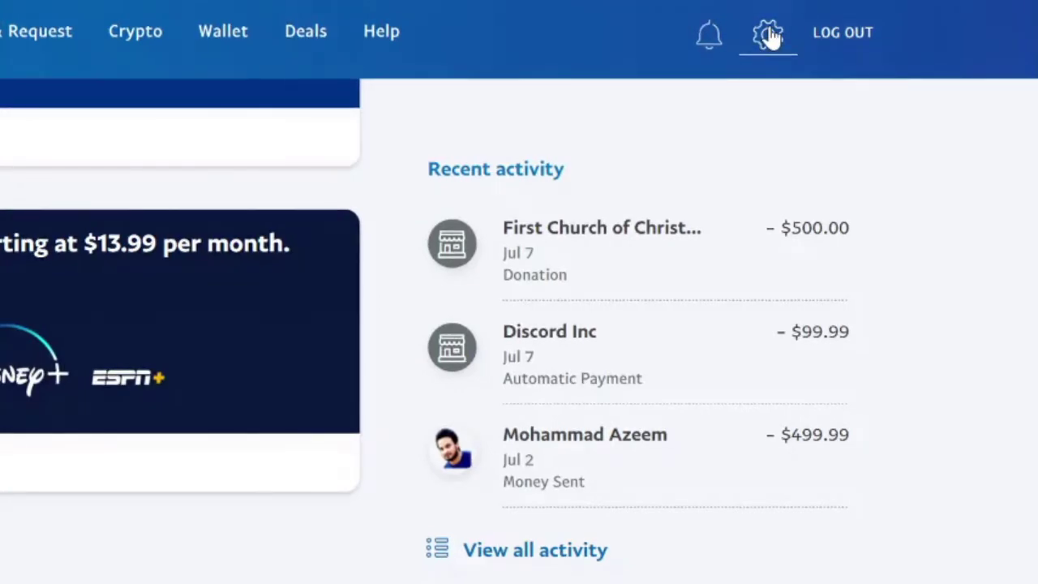
From the account settings page, start getting a PayPal.Me link under Profile.
left_click(768, 35)
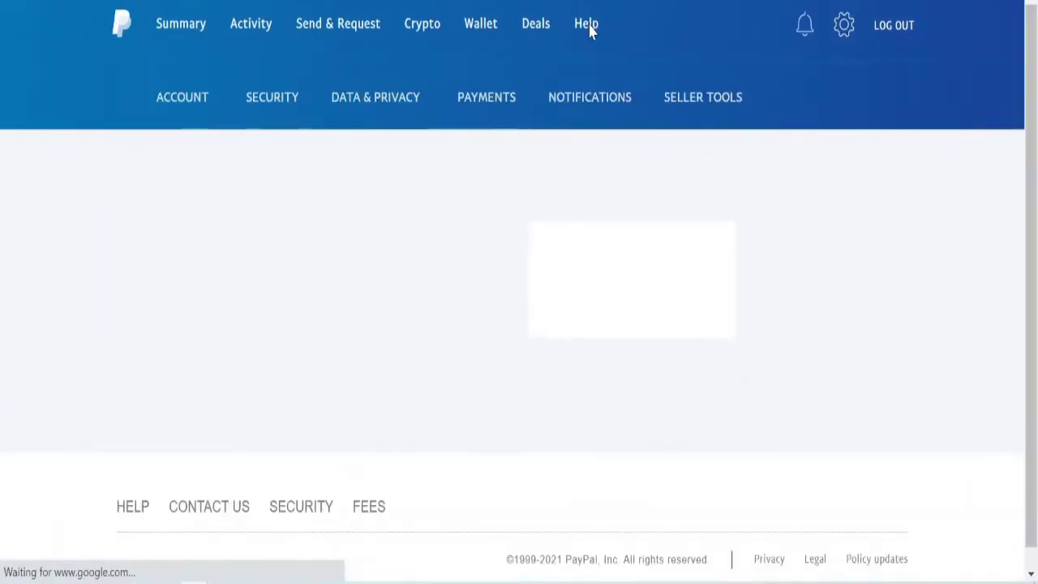
scroll(431, 150, "down", 3)
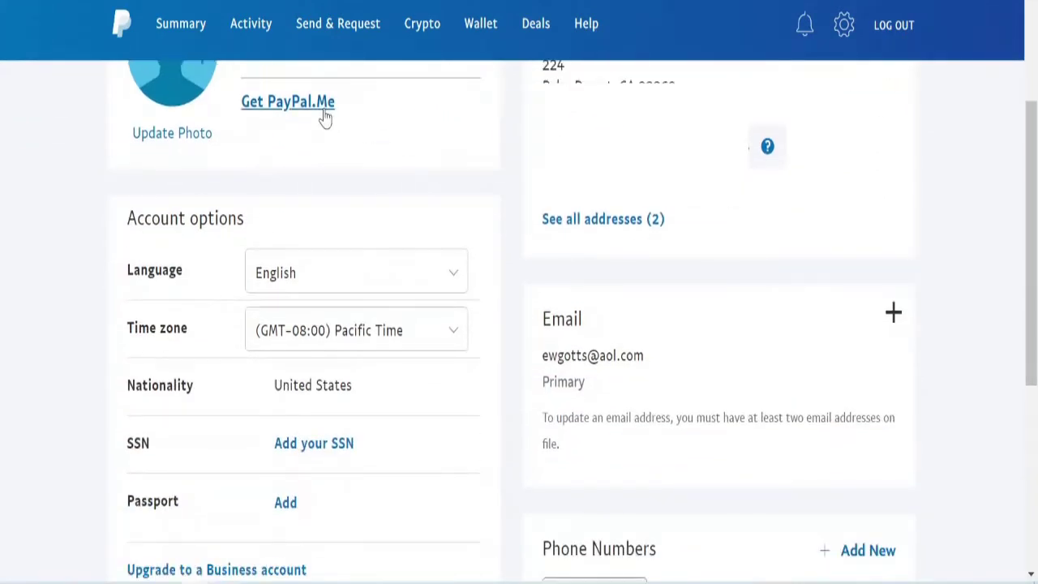
scroll(257, 111, "up", 2)
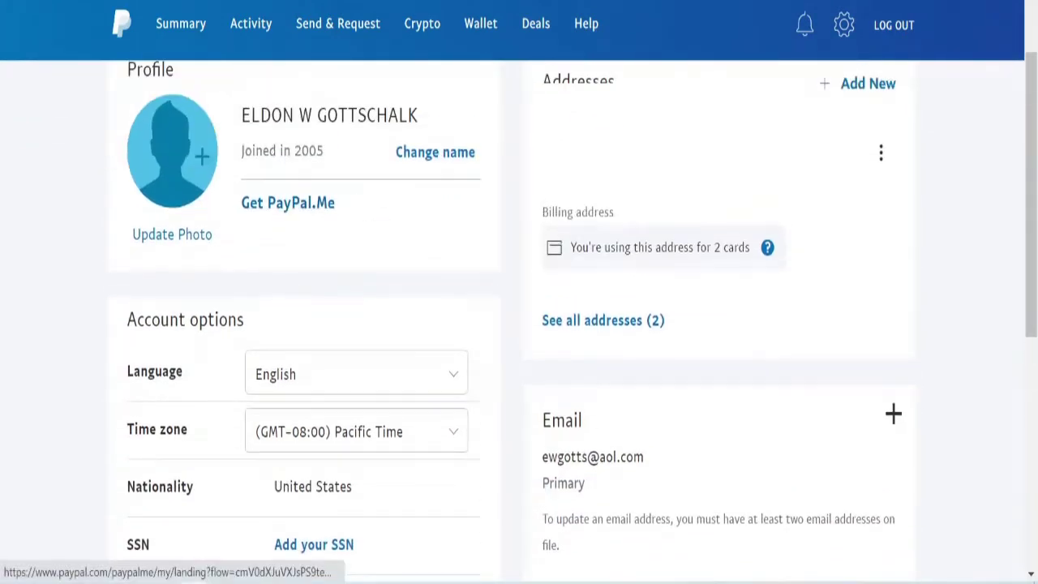
left_click(289, 208)
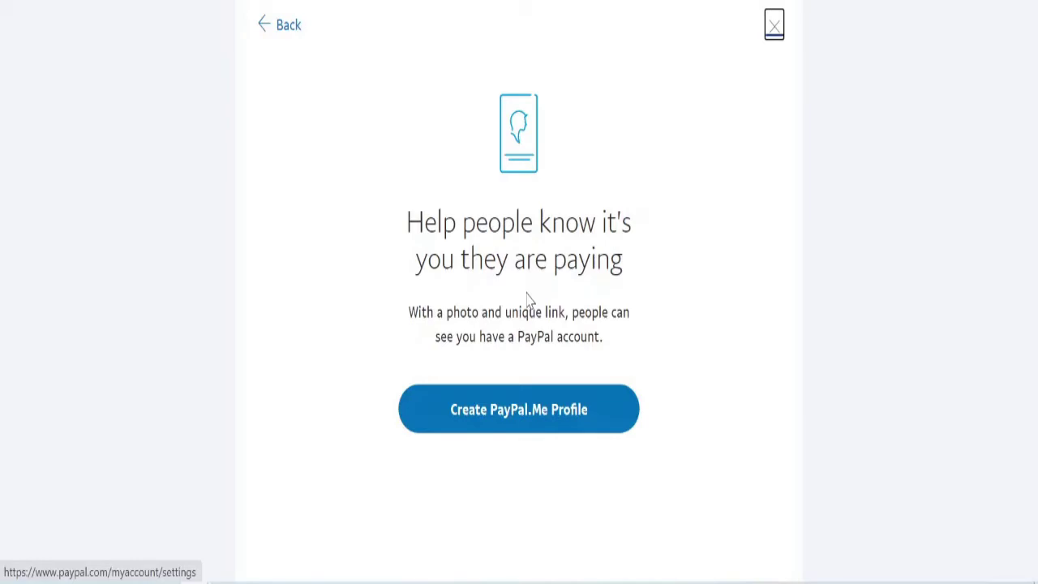
Create a PayPal.Me profile and save Crown Geek (6).png as its profile photo.
left_click(530, 422)
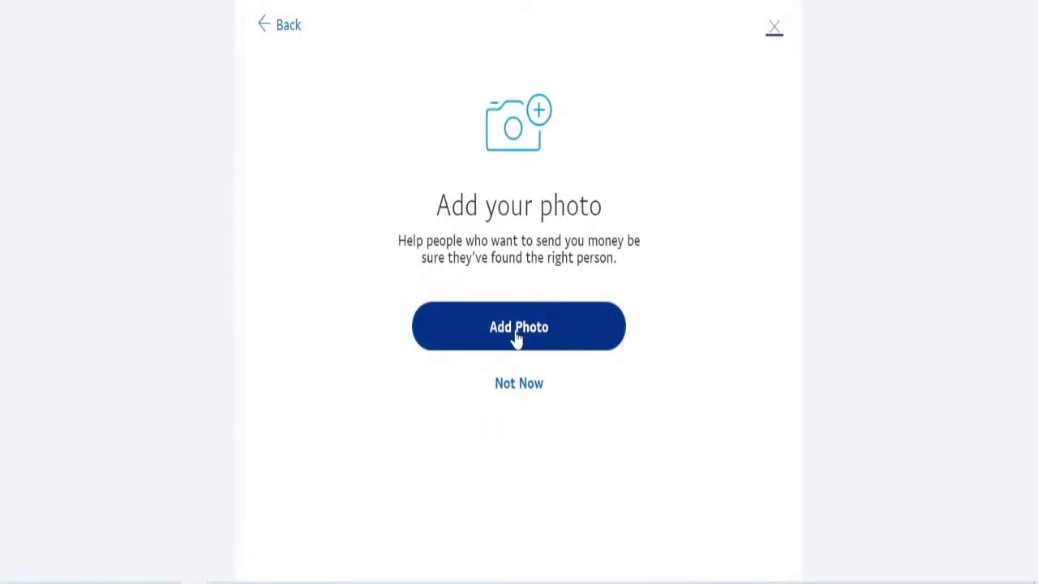
left_click(521, 329)
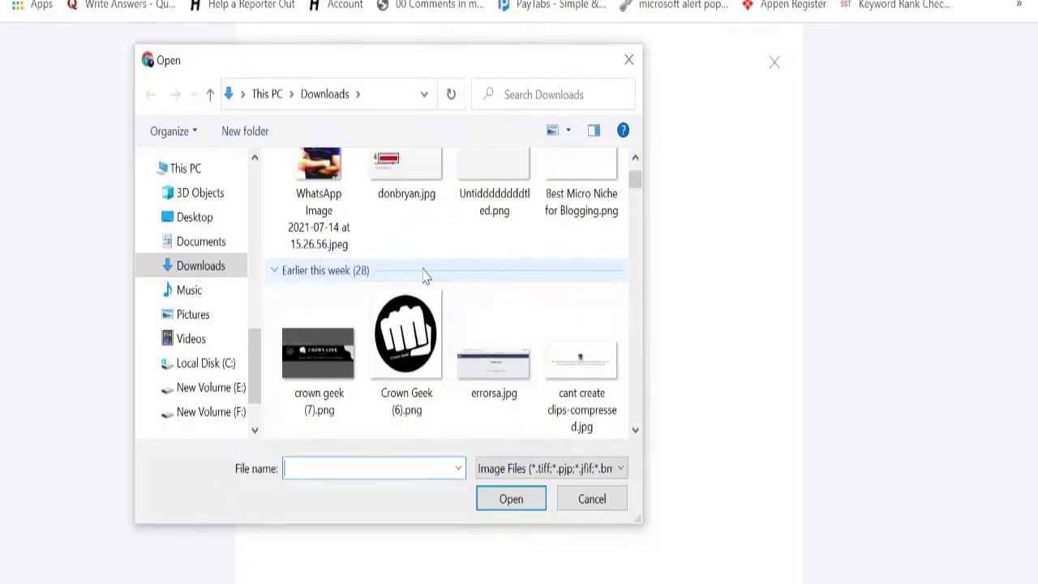
left_click(413, 348)
left_click(504, 500)
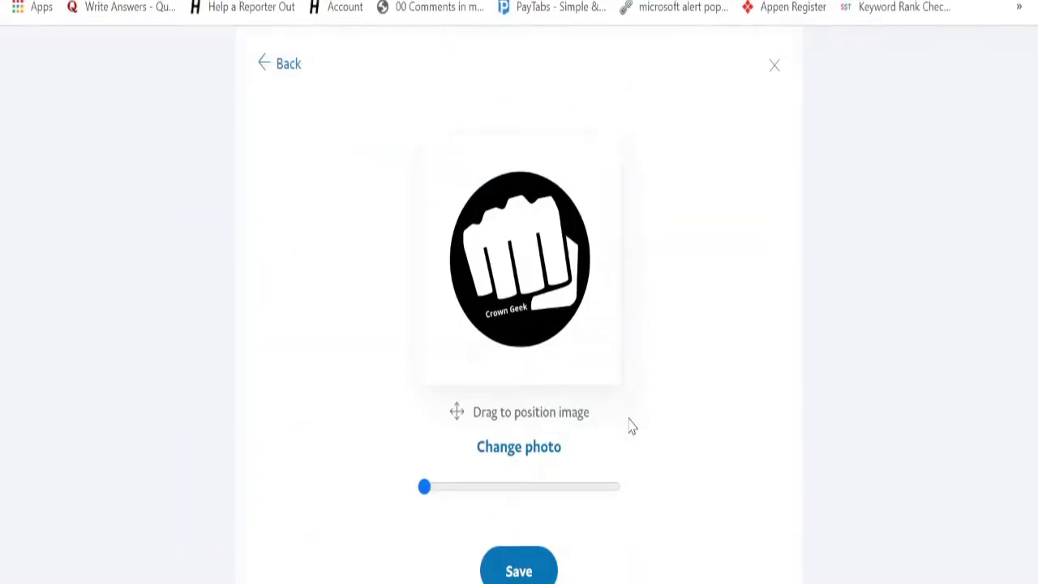
left_click(520, 573)
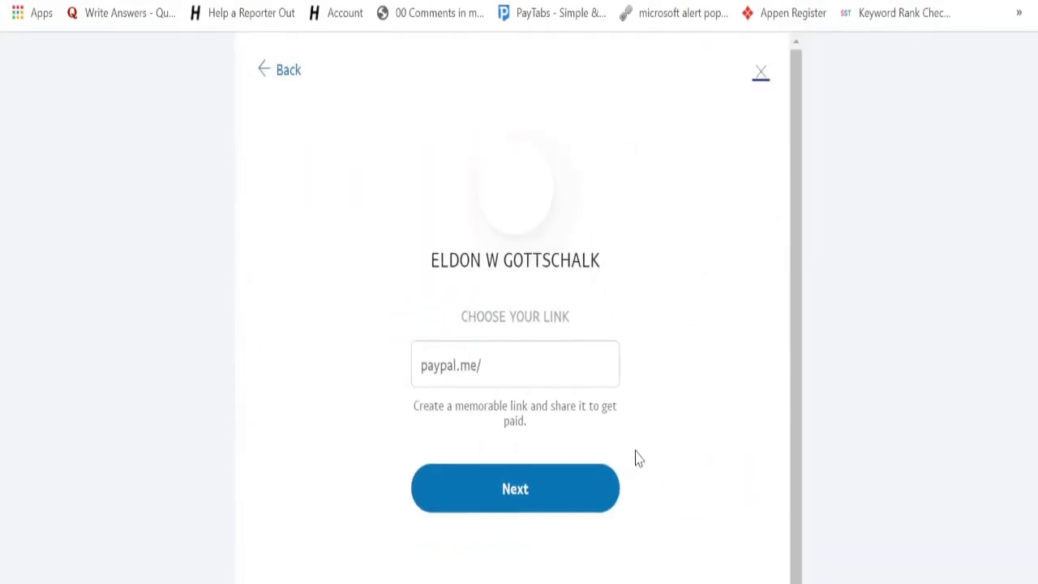
Enter crowngeek as the custom link so it reads paypal.me/crowngeek and shows available.
left_click(479, 354)
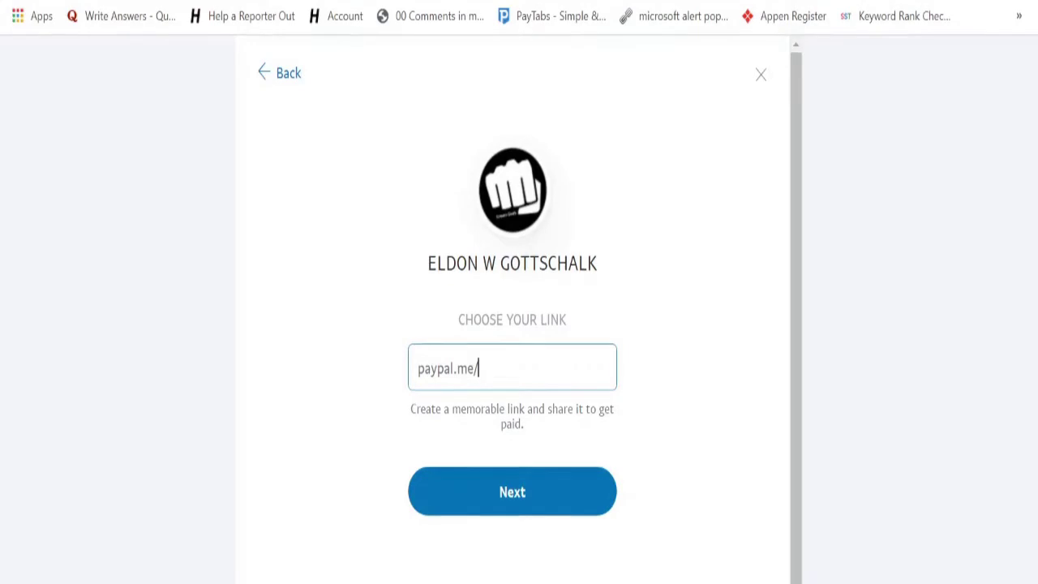
type("cri")
key("BackSpace")
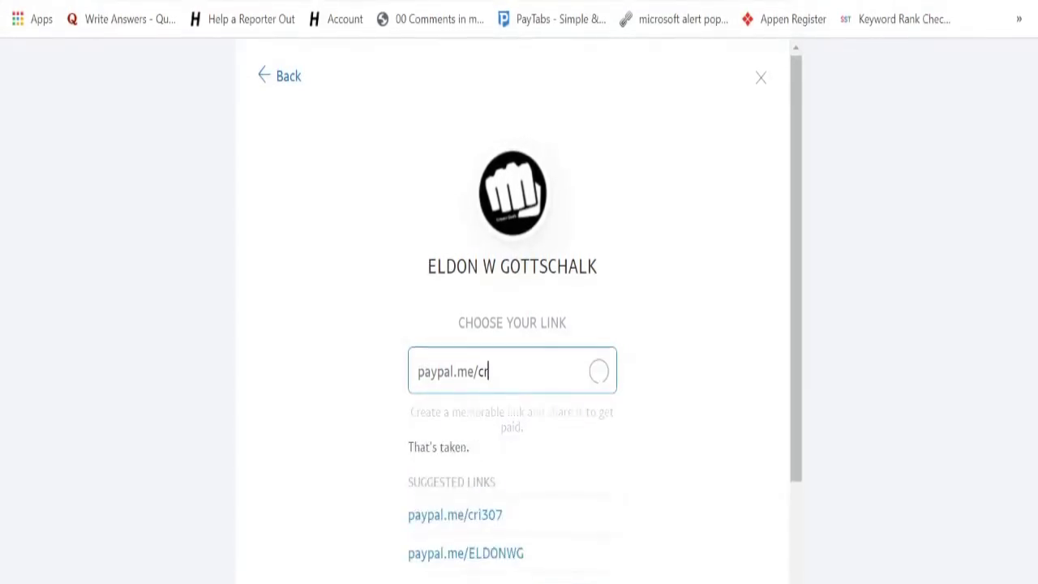
type("owngeek")
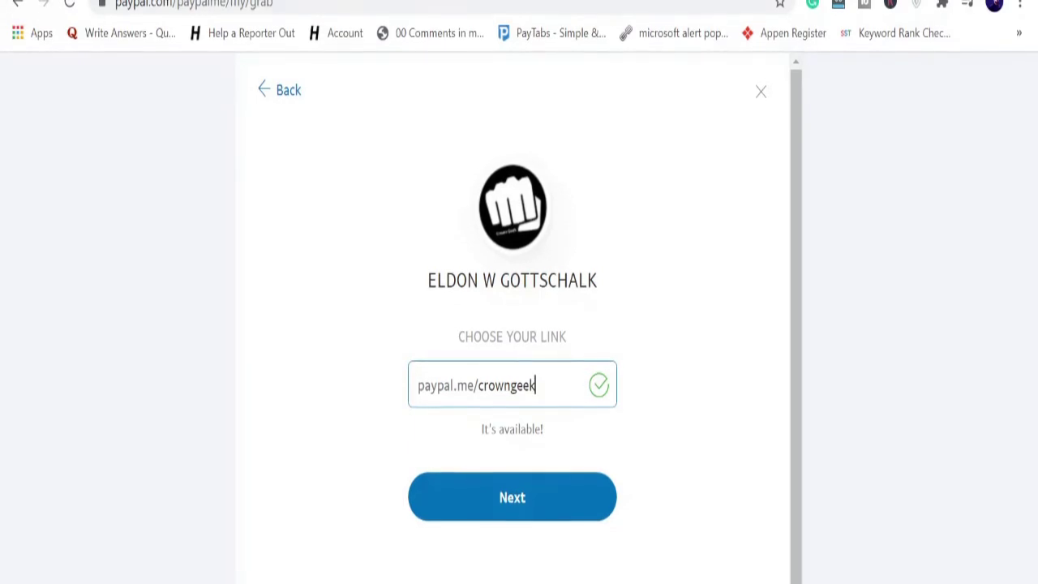
Accept the public-details agreement and create the paypal.me/crowngeek profile, returning to settings.
left_click(513, 500)
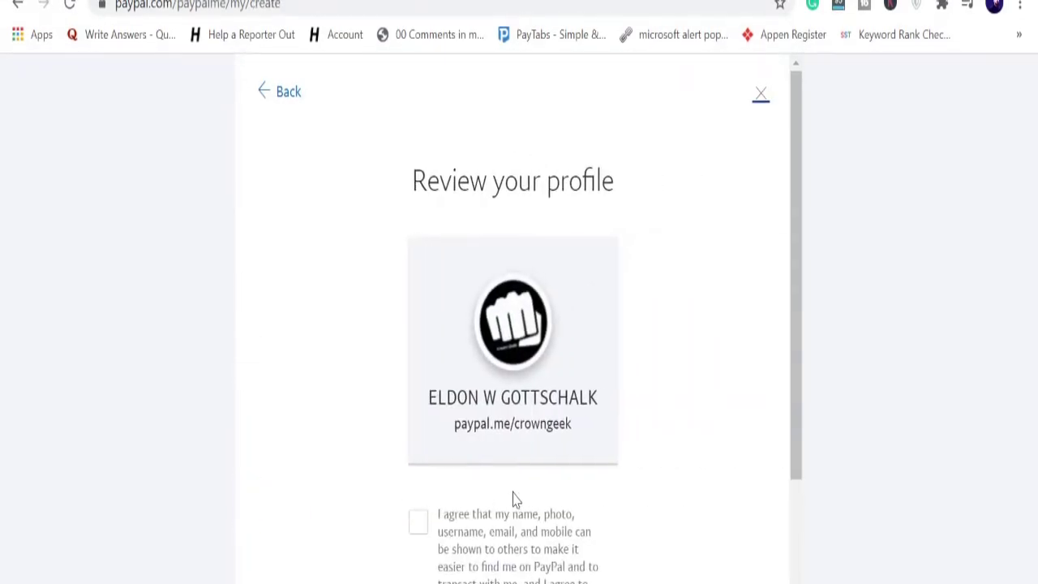
scroll(535, 373, "down", 3)
scroll(535, 373, "up", 2)
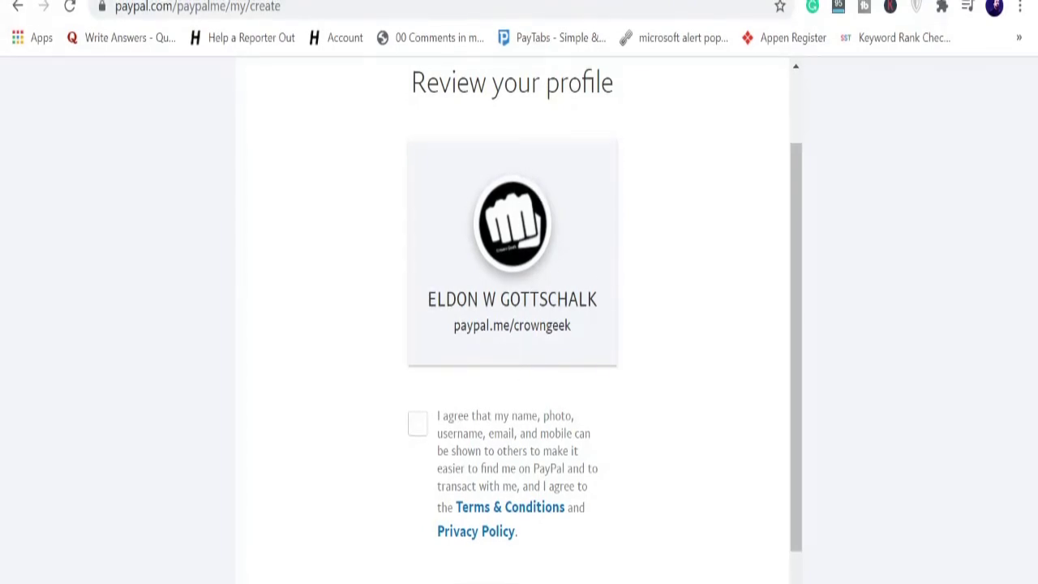
left_click(417, 424)
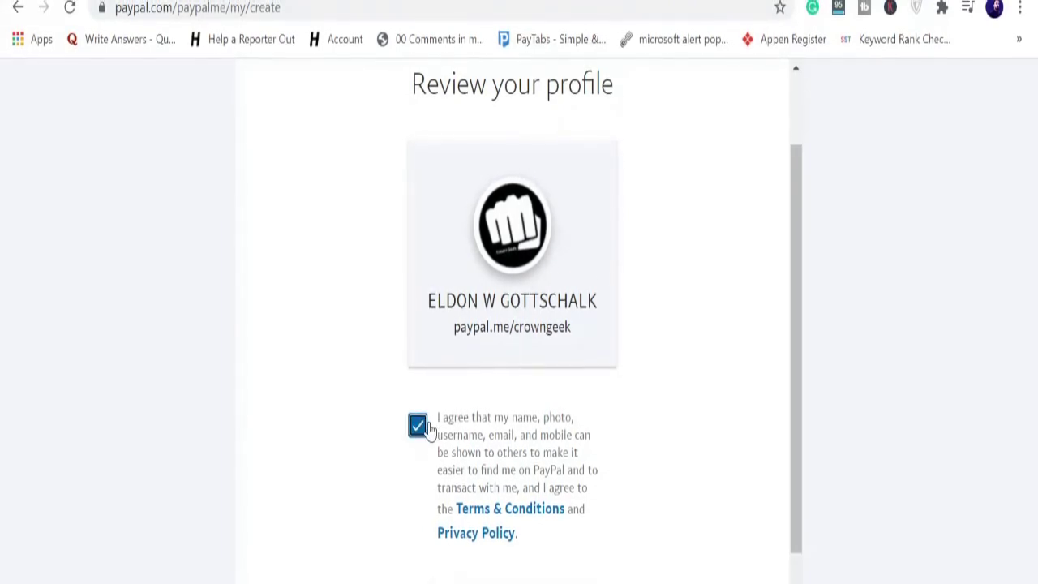
scroll(494, 519, "down", 2)
left_click(518, 529)
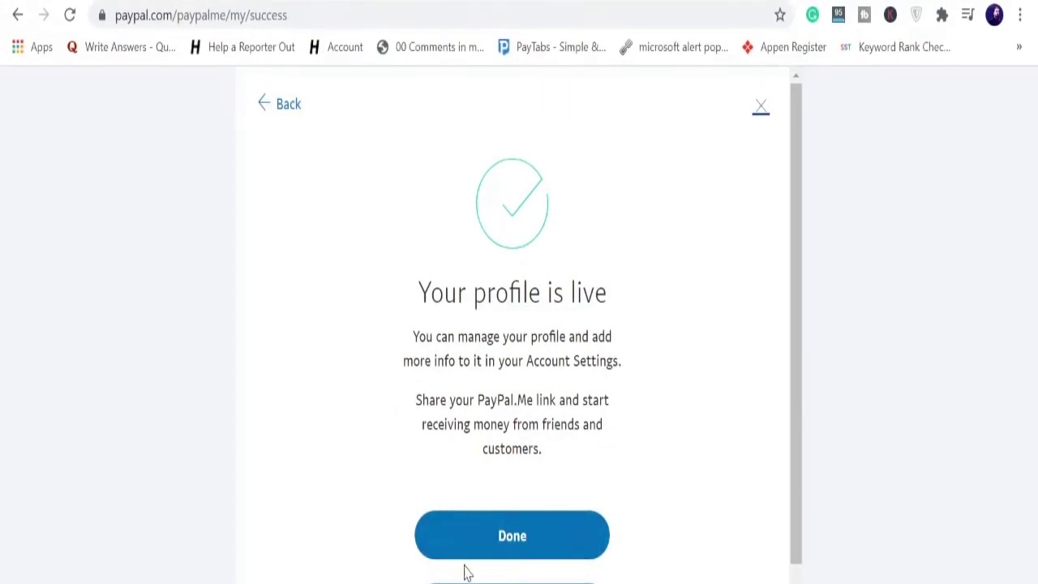
left_click(514, 550)
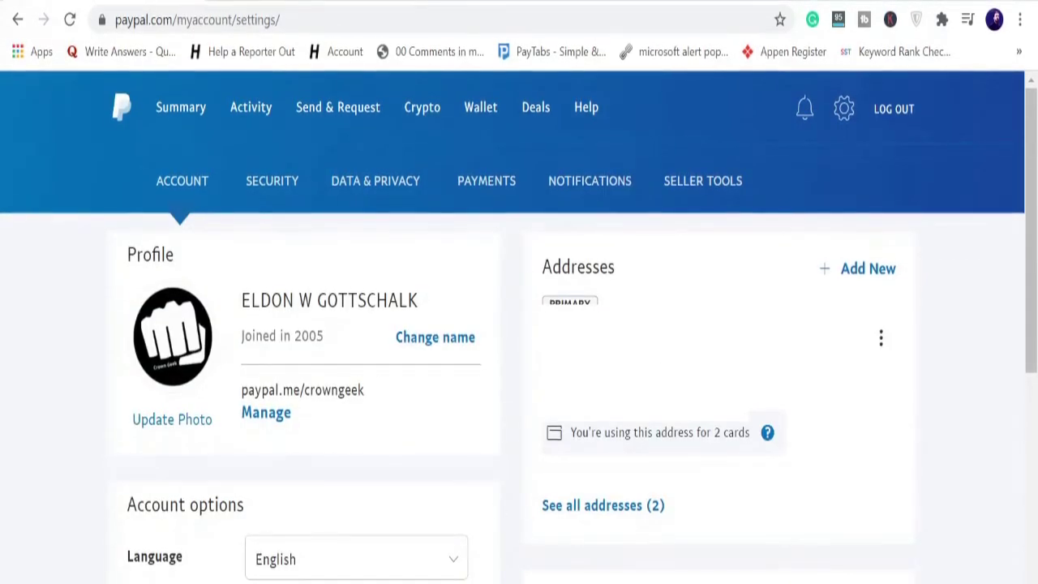
Copy the paypal.me/crowngeek link and load it with /50 appended in a new tab.
left_click_drag(365, 391, 241, 391)
key("ctrl+c")
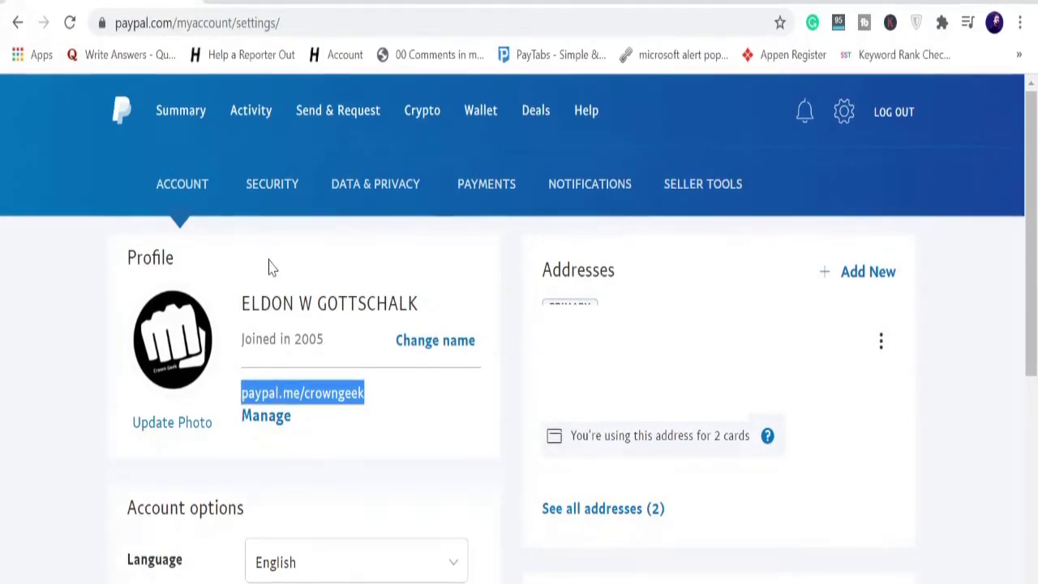
left_click(227, 2)
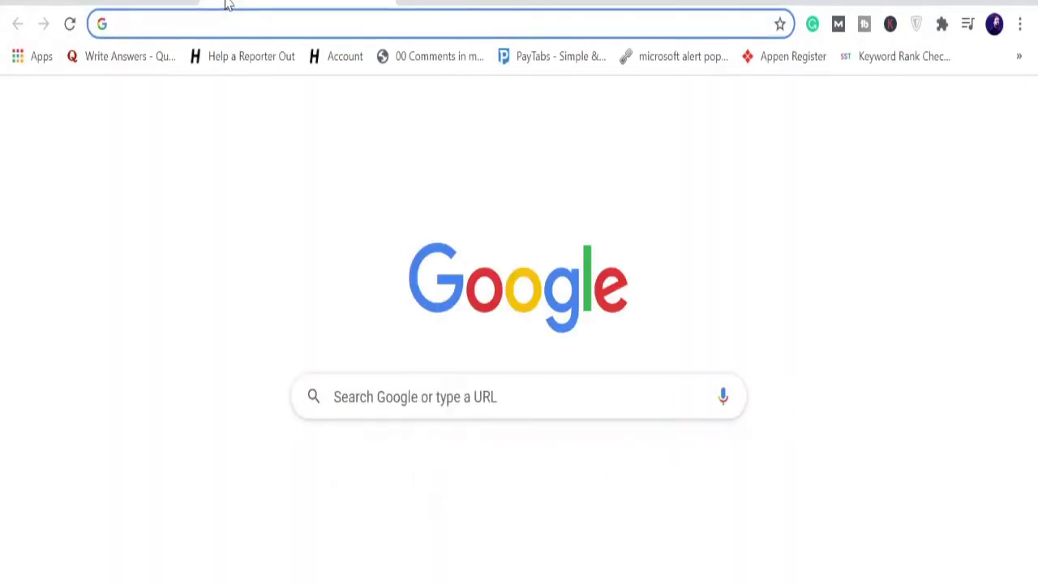
key("ctrl+v")
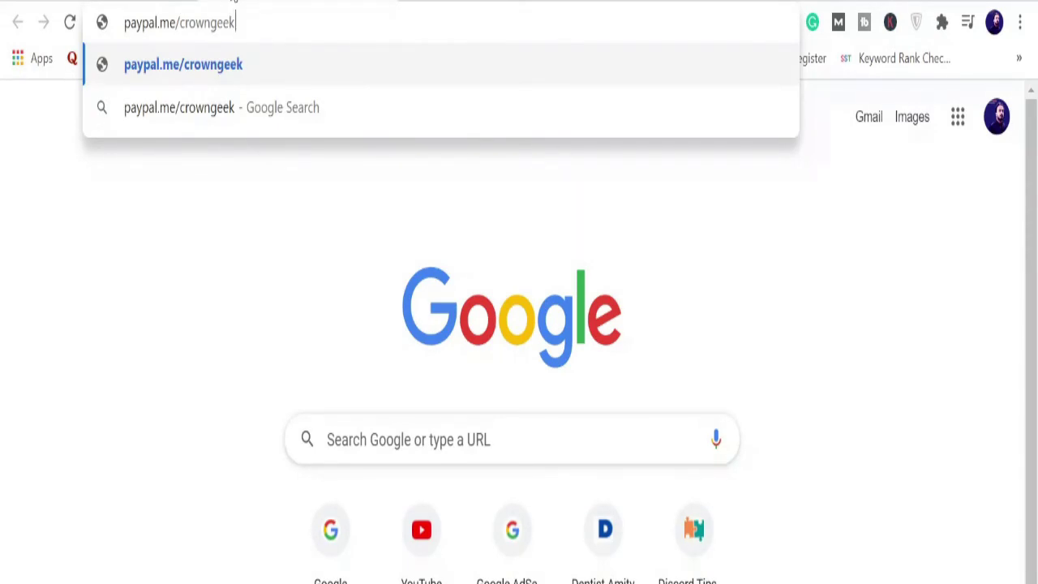
type("/")
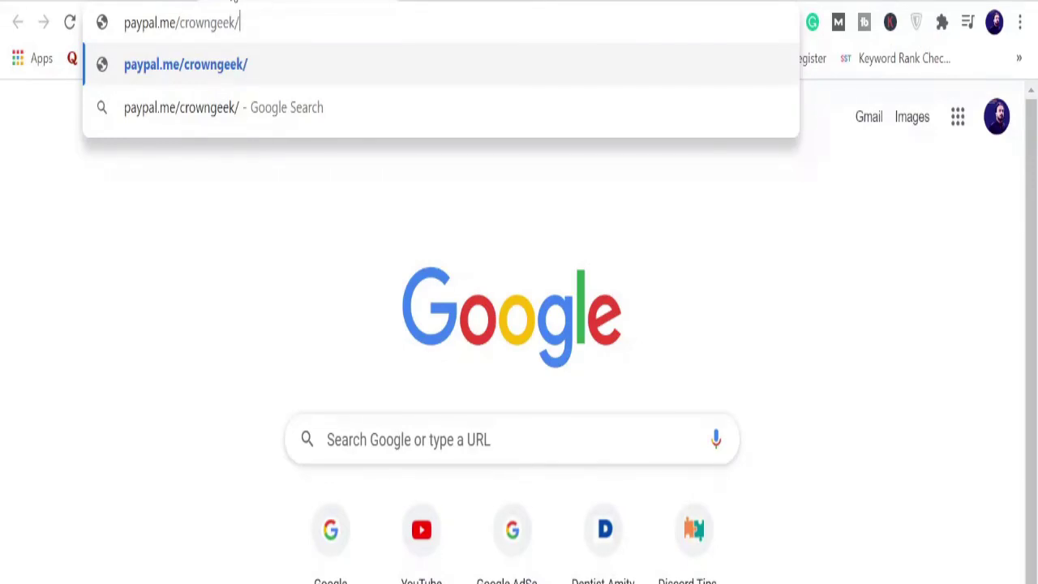
type("50")
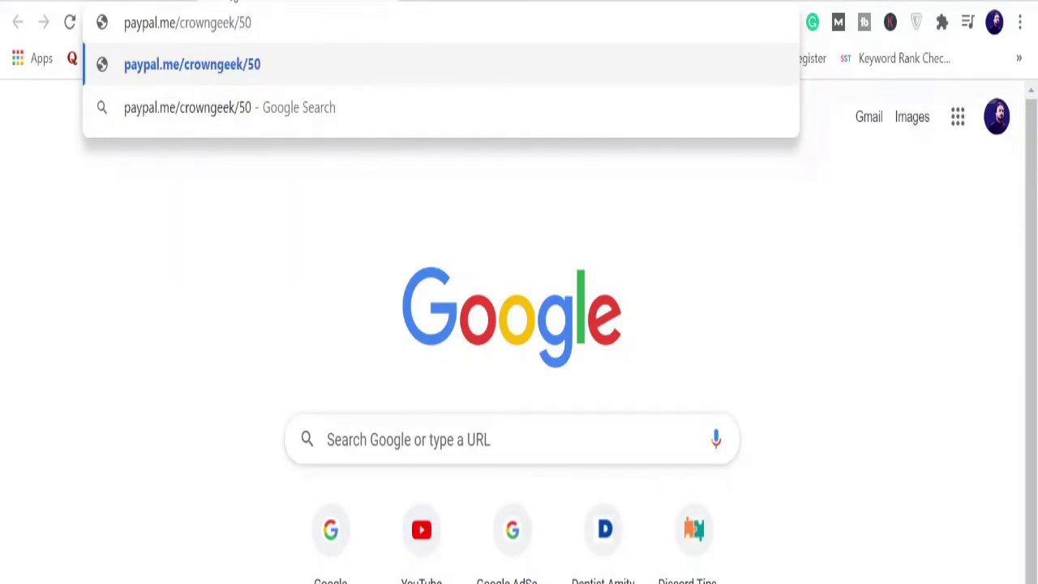
key("Return")
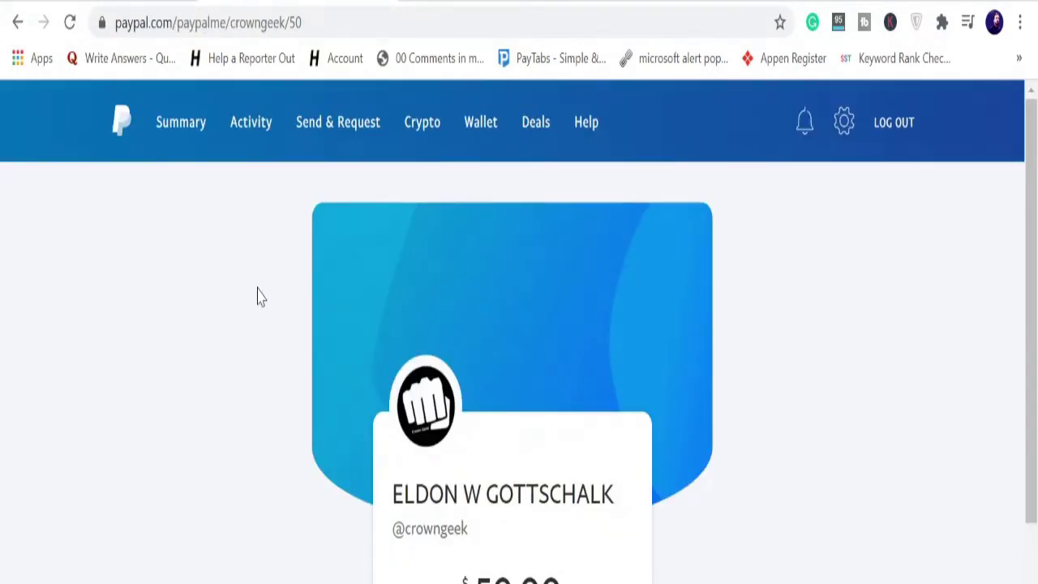
Change the URL's amount from 50 to 100 and reload the PayPal.Me page.
scroll(284, 276, "down", 4)
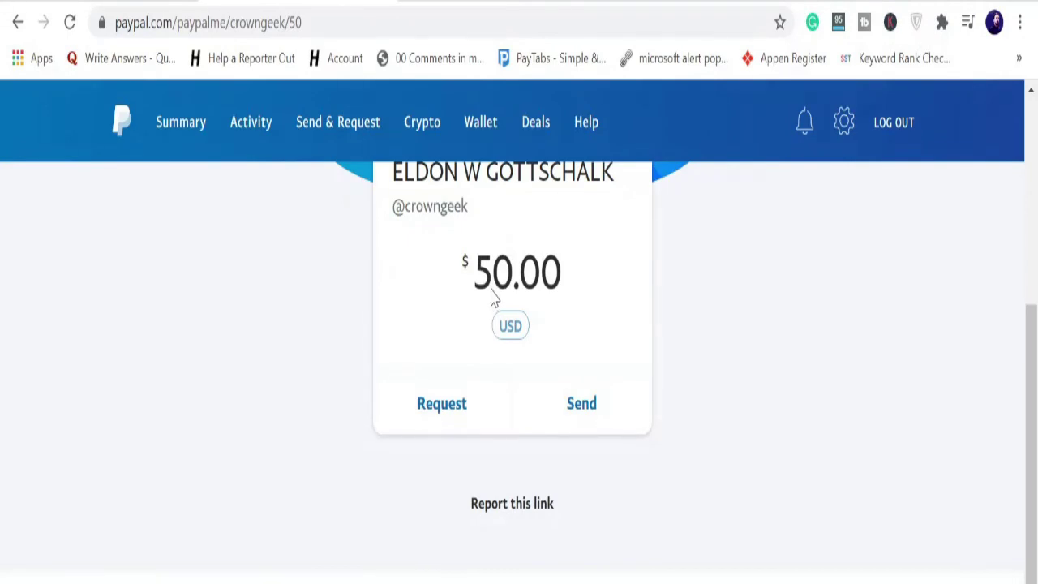
scroll(493, 297, "up", 1)
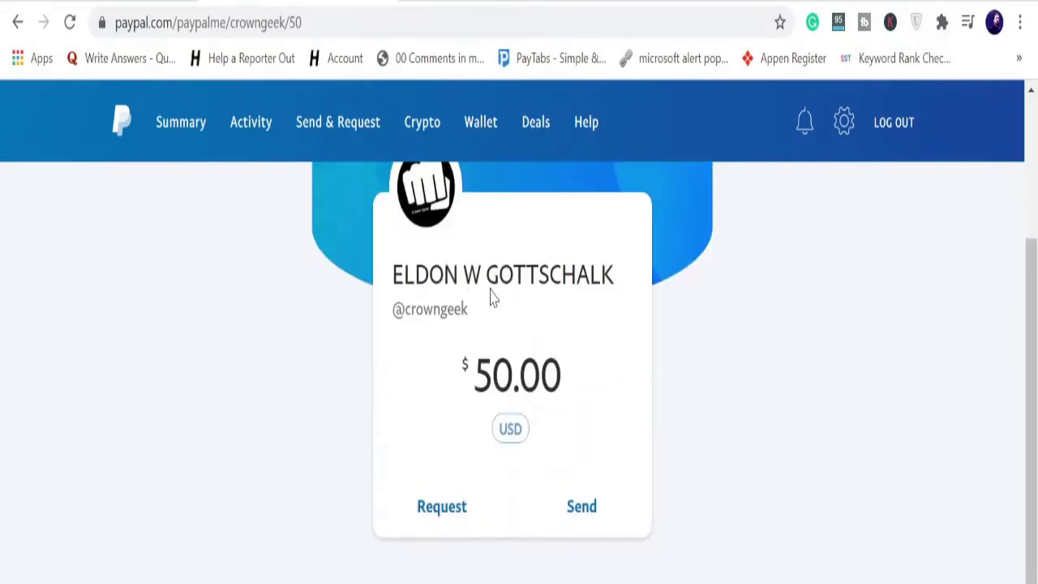
left_click(332, 23)
left_click(367, 22)
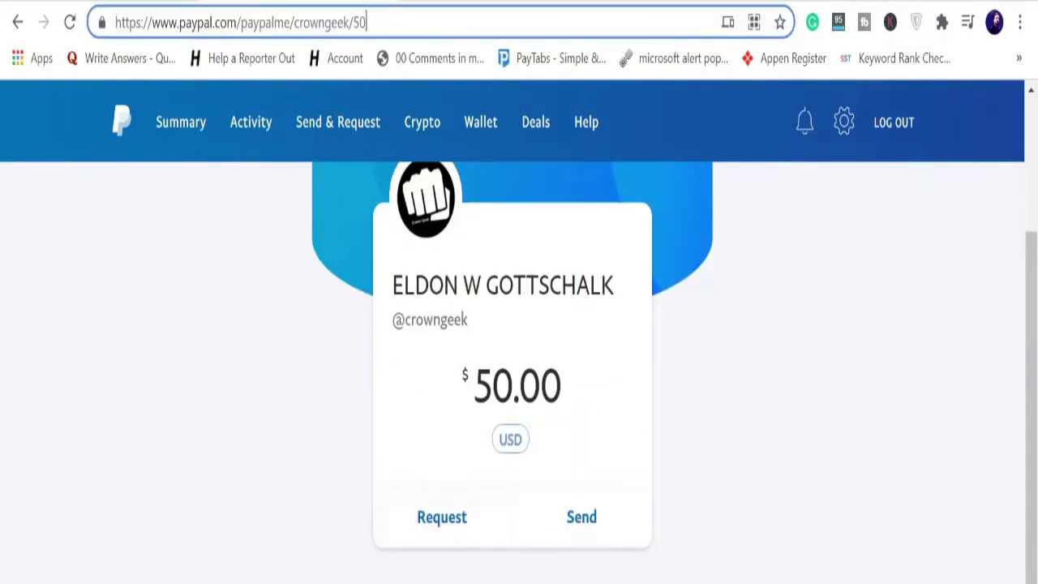
key("BackSpace")
key("BackSpace")
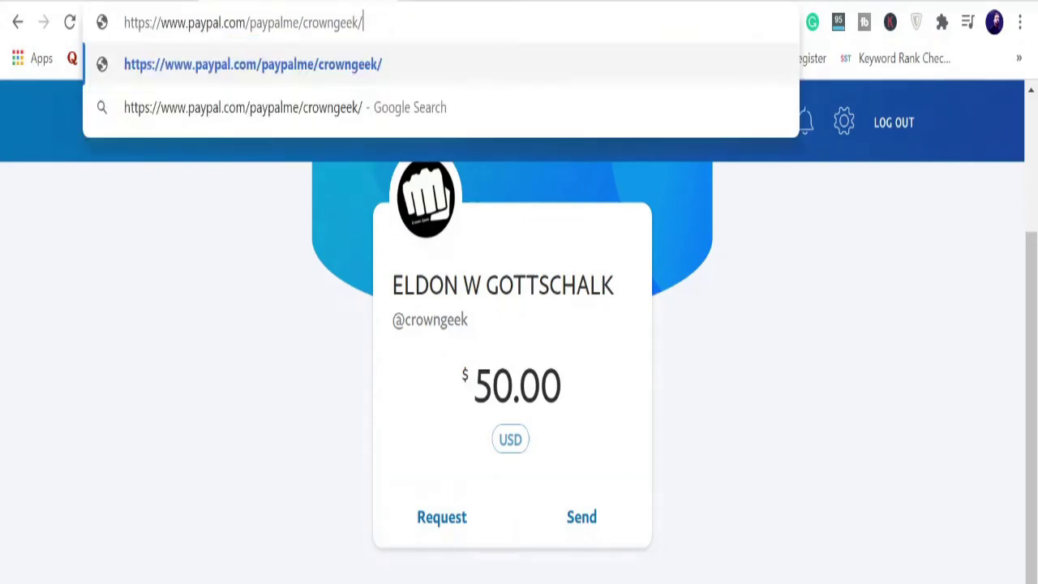
type("100")
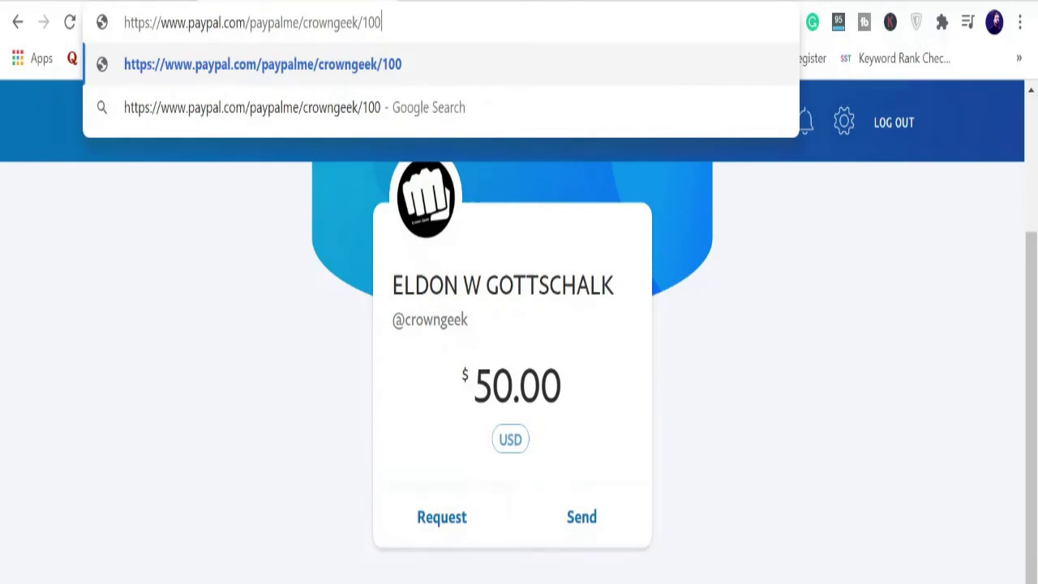
key("Return")
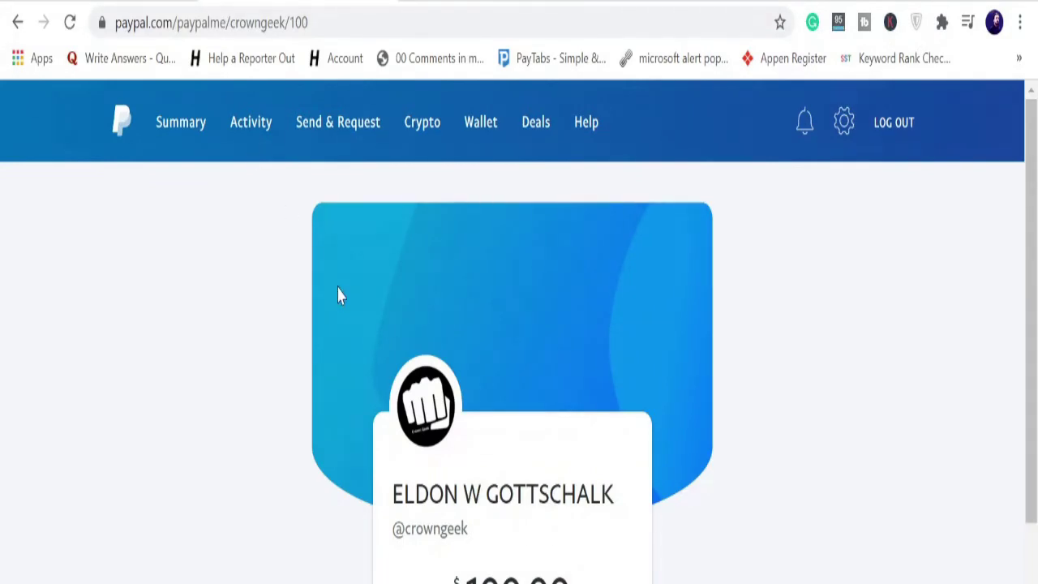
Copy the full PayPal.Me address with the $100.00 preset amount from the address bar.
scroll(373, 349, "down", 2)
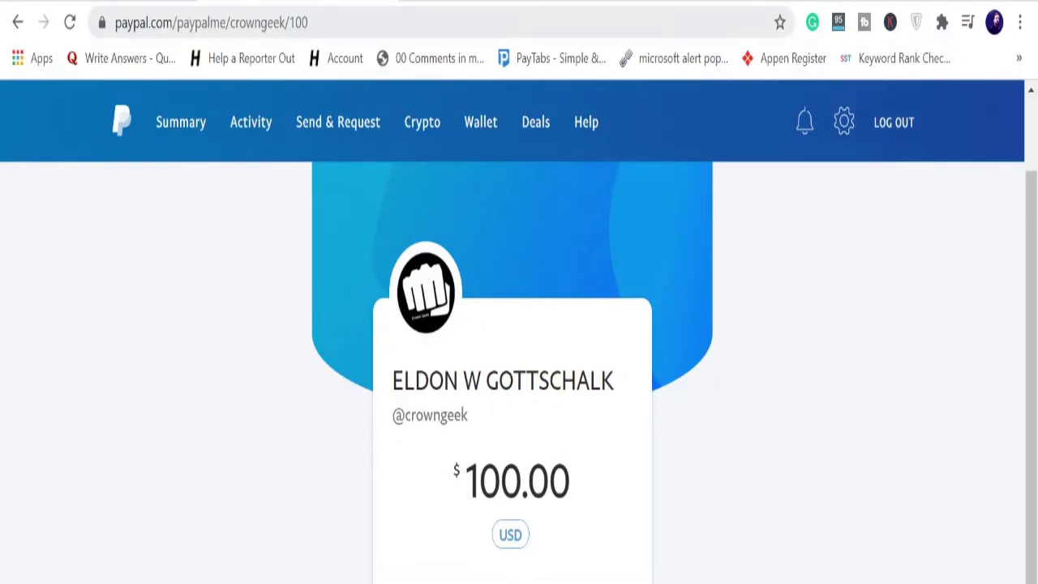
left_click_drag(370, 18, 98, 67)
right_click(160, 21)
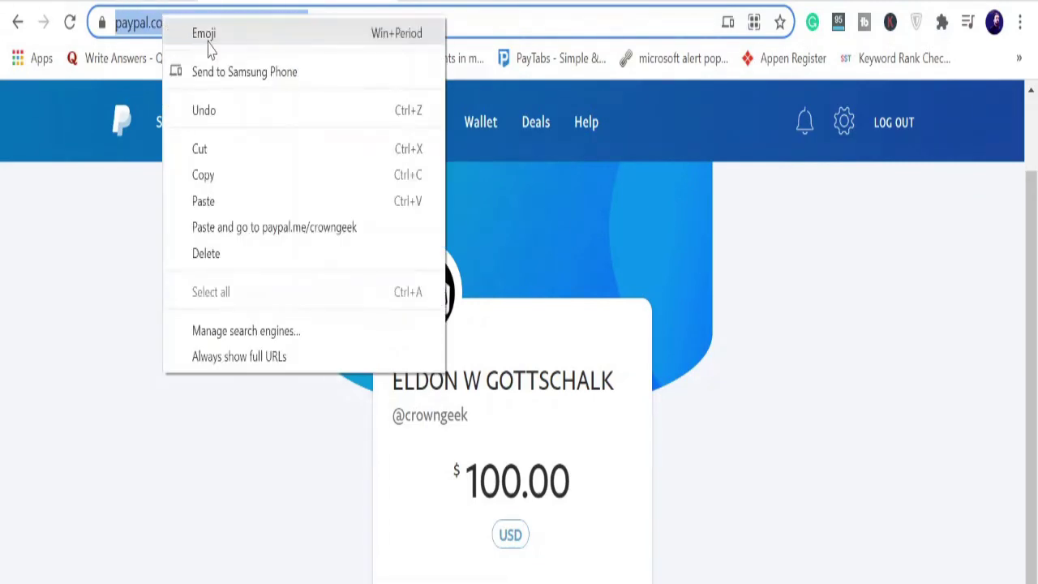
left_click(209, 185)
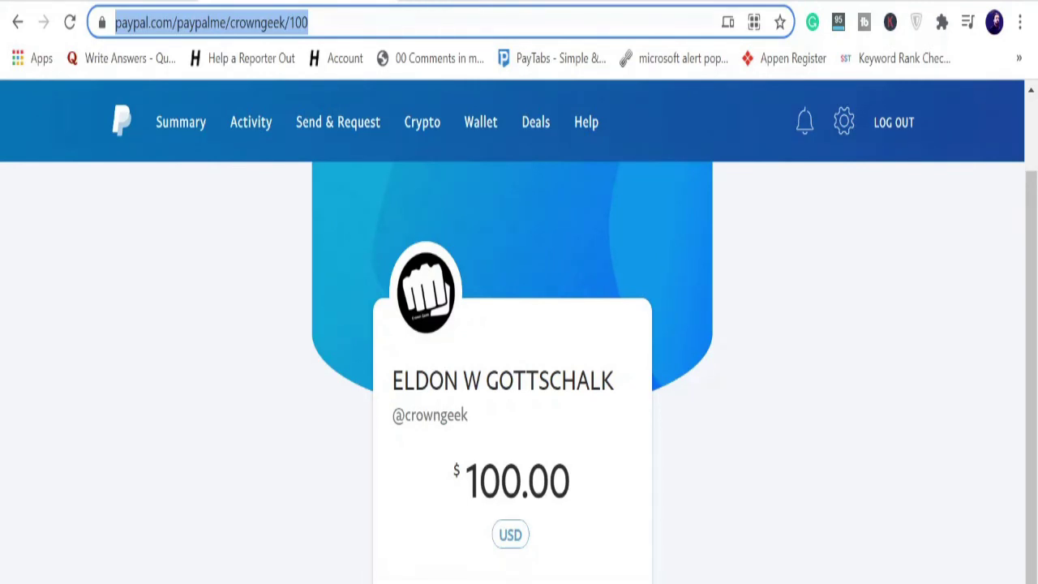
scroll(530, 468, "down", 3)
scroll(530, 468, "up", 3)
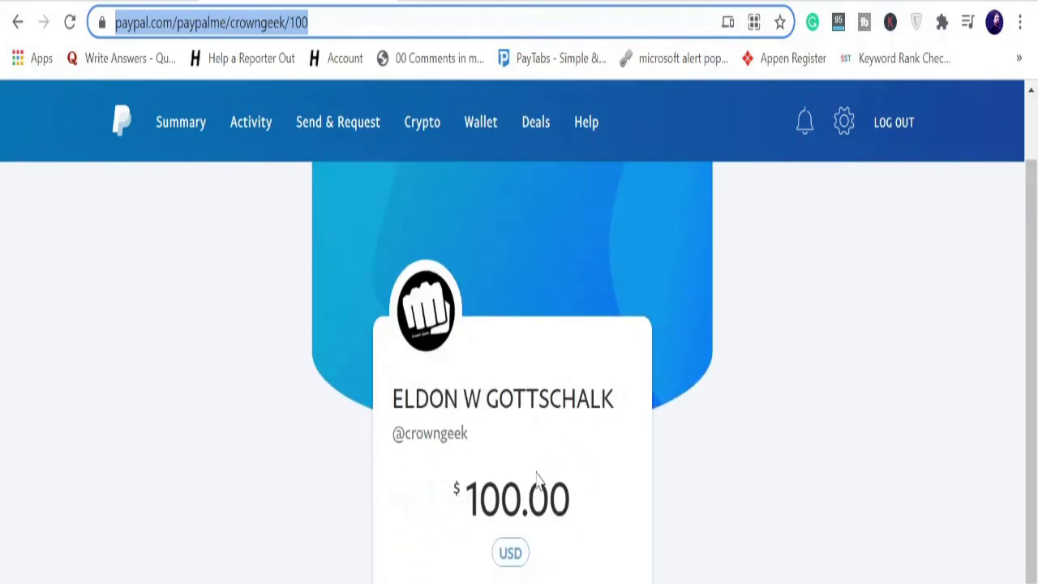
scroll(512, 551, "down", 2)
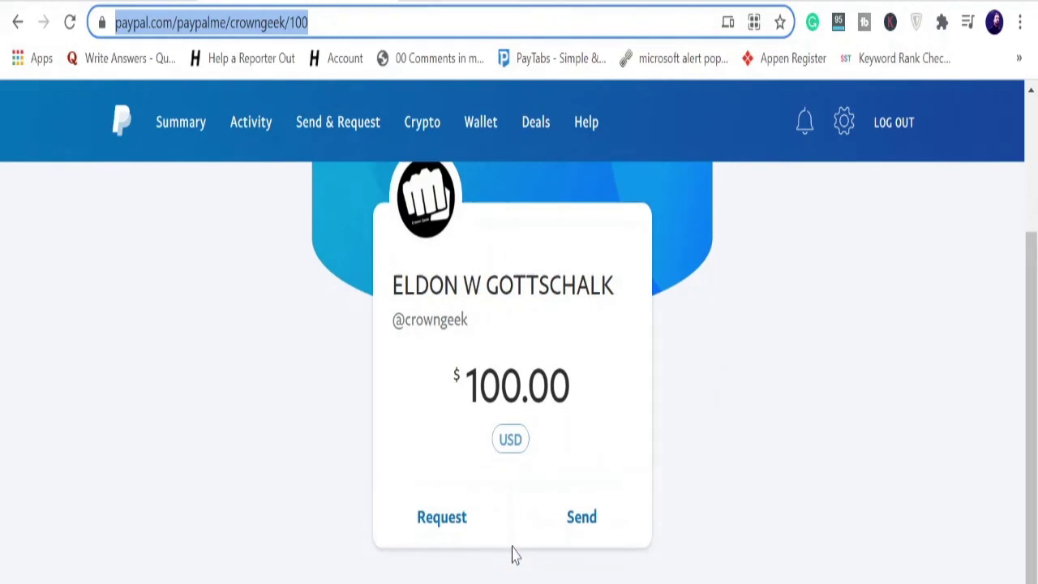